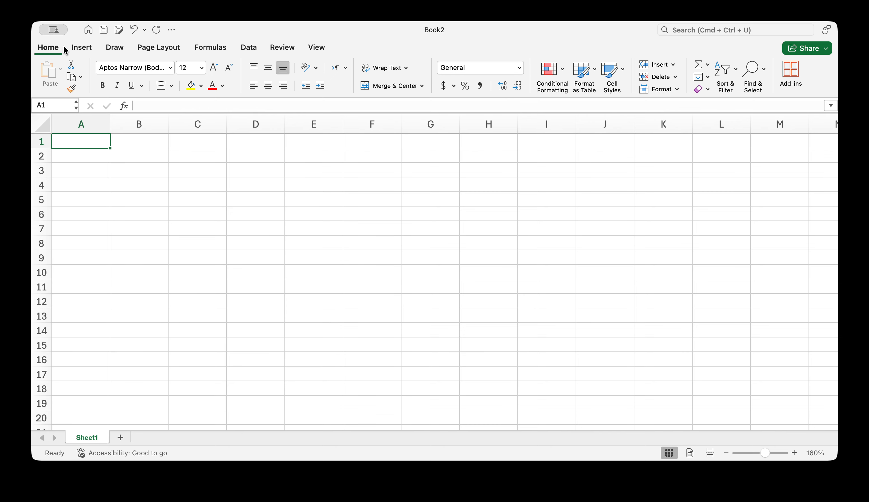
pyautogui.click(82, 48)
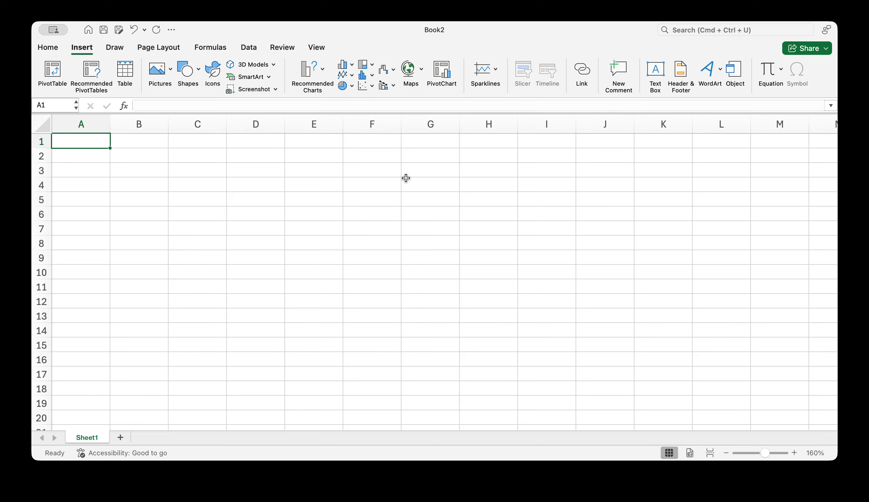
pyautogui.click(112, 48)
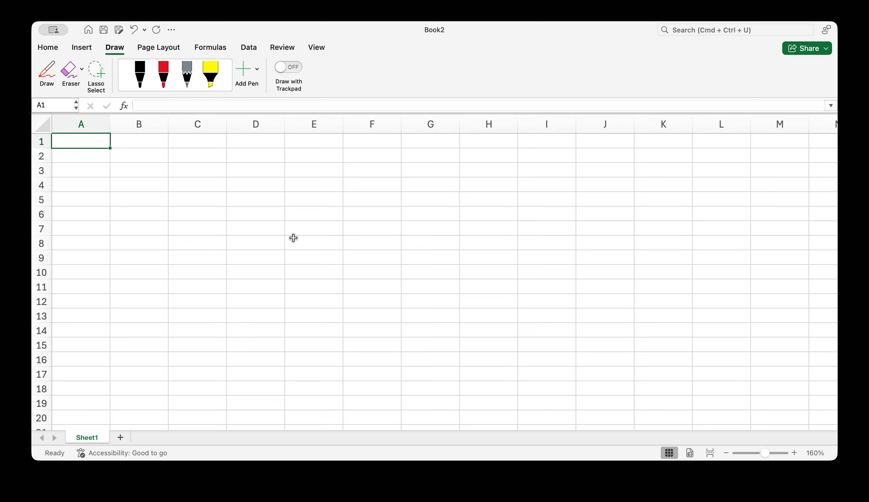
pyautogui.click(48, 48)
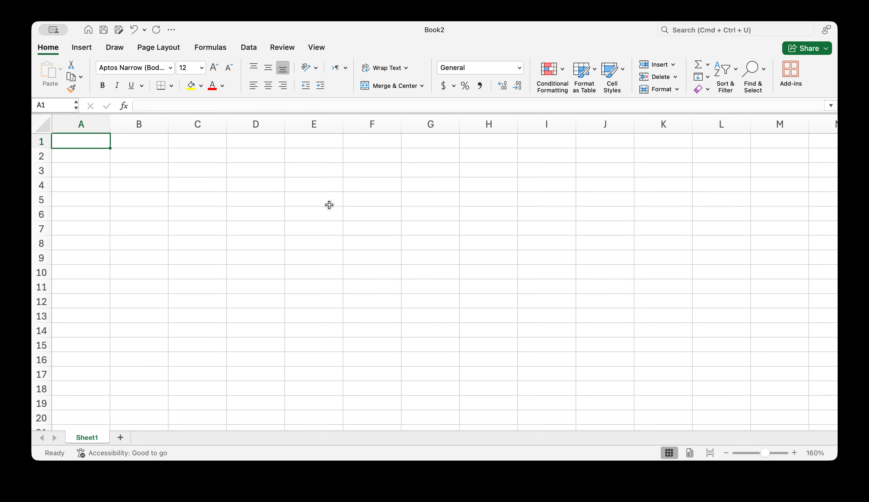
pyautogui.click(58, 105)
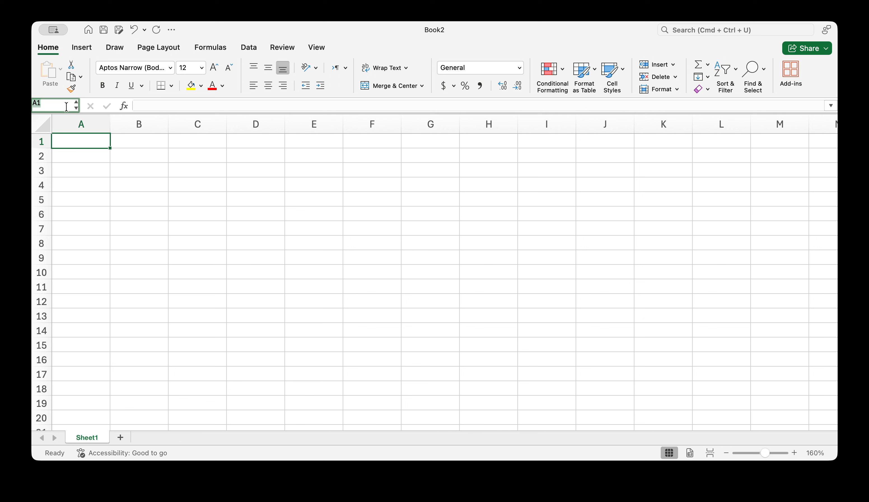
pyautogui.click(58, 105)
pyautogui.click(161, 105)
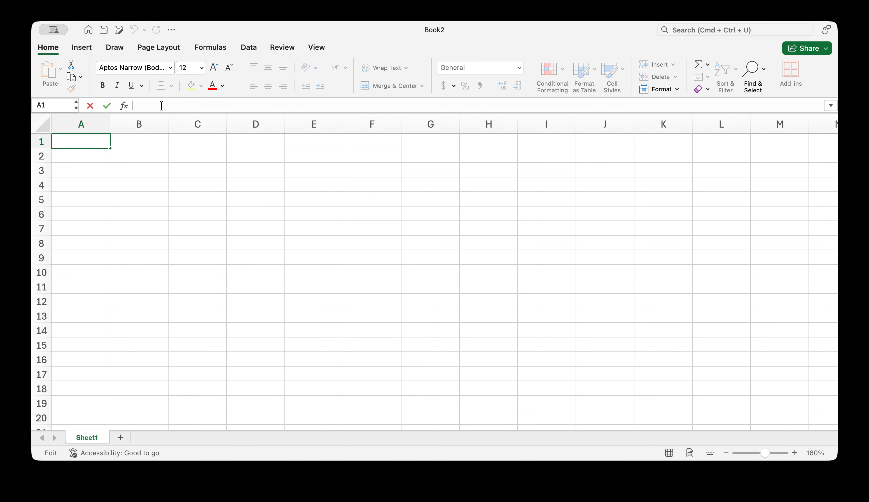
# - Enter the formula =Sum(2+5) in cell C2 through the formula bar
pyautogui.click(195, 160)
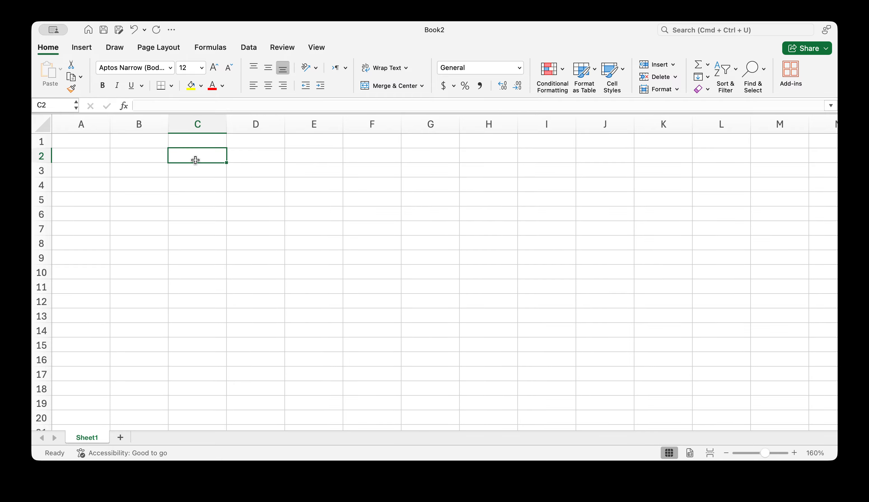
pyautogui.click(176, 104)
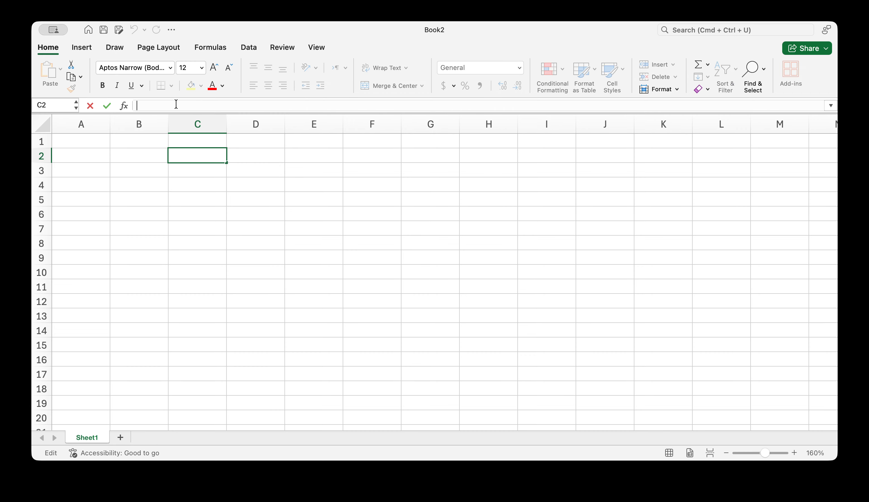
pyautogui.write('=')
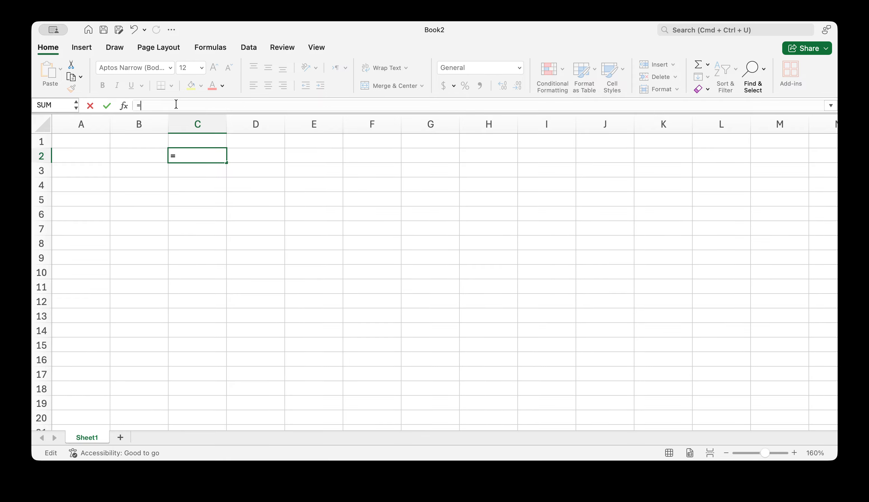
pyautogui.write('Sum')
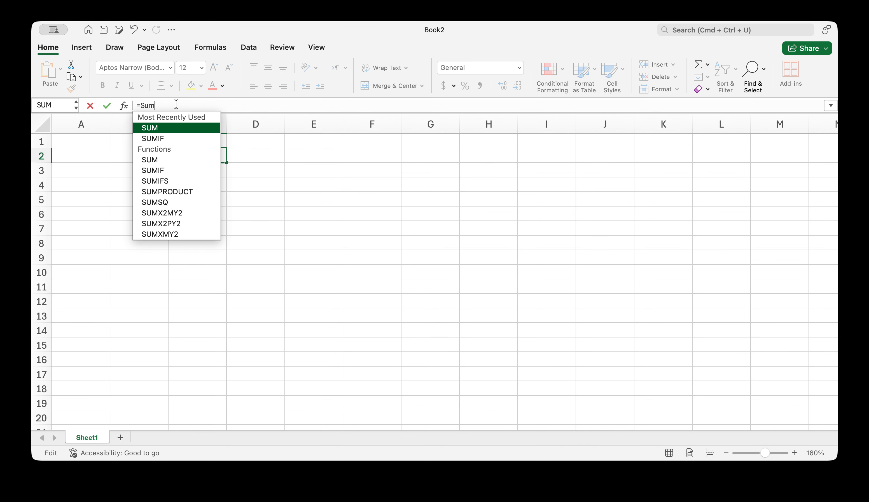
pyautogui.write('(2+5)')
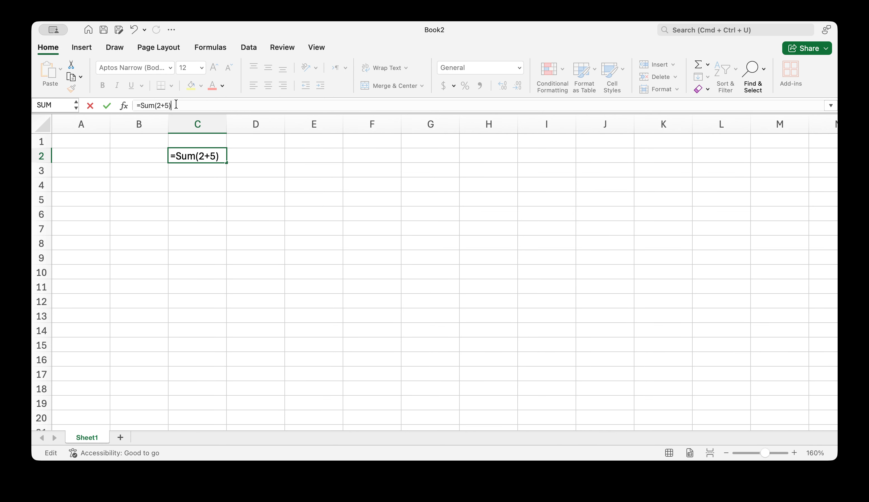
pyautogui.press('Return')
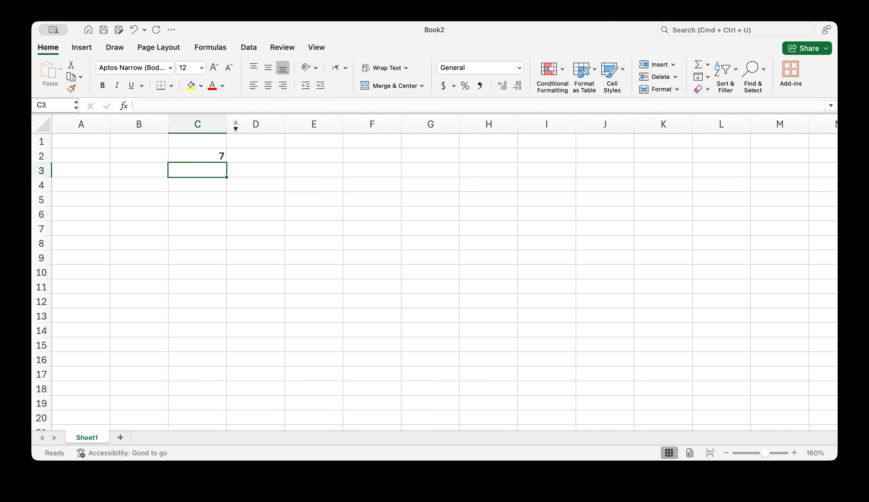
# - Clear the formula from cell C2
pyautogui.click(190, 155)
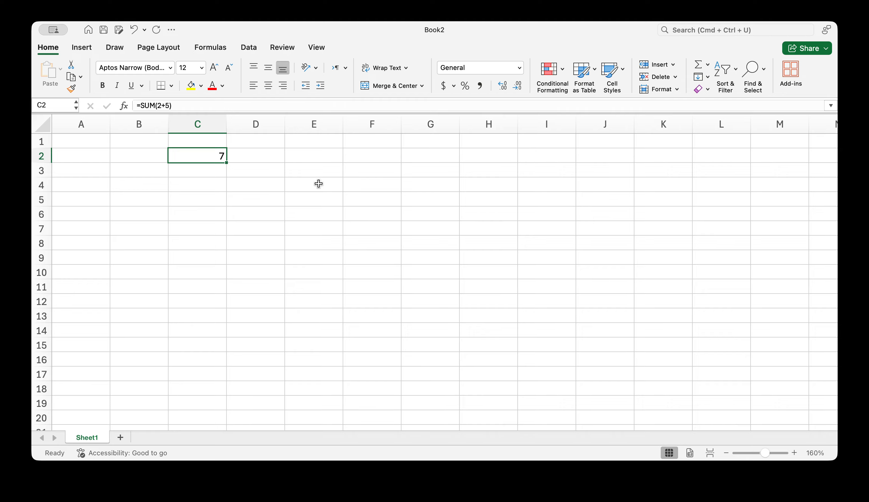
pyautogui.press('BackSpace')
pyautogui.press('Return')
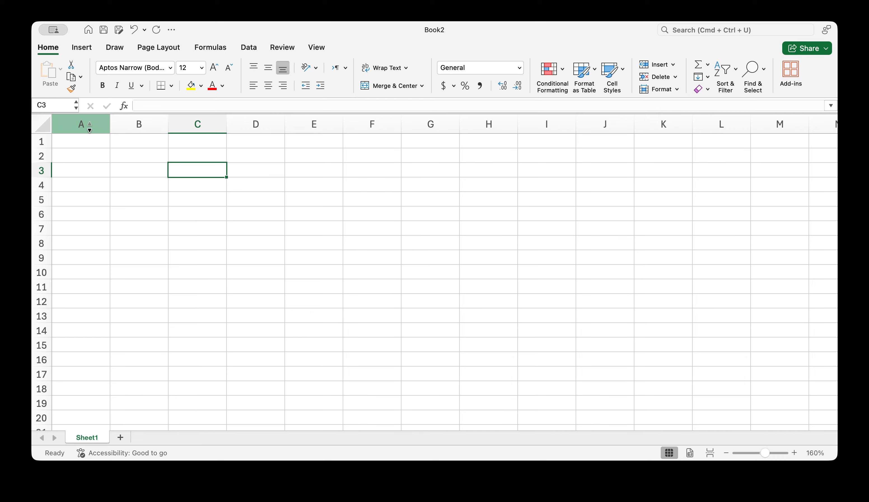
# - Highlight columns A to D and examine how the column lettering continues beyond column Z
pyautogui.moveTo(89, 129); pyautogui.dragTo(242, 128)
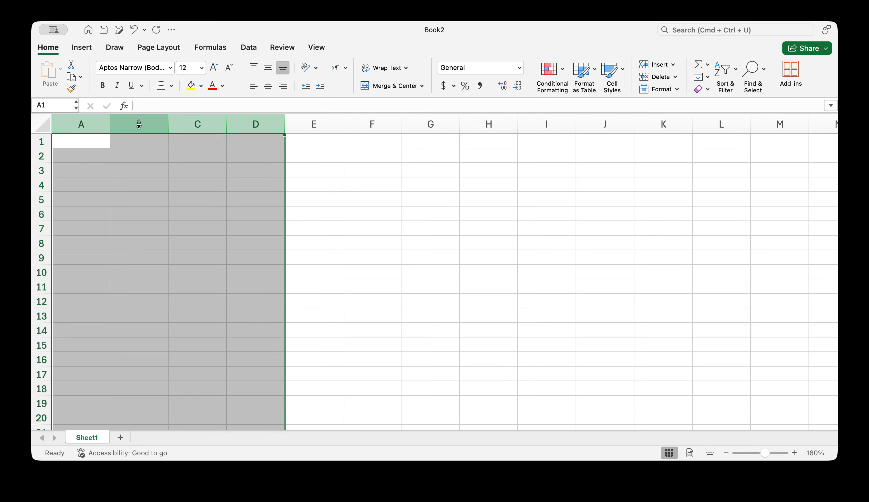
pyautogui.click(425, 184)
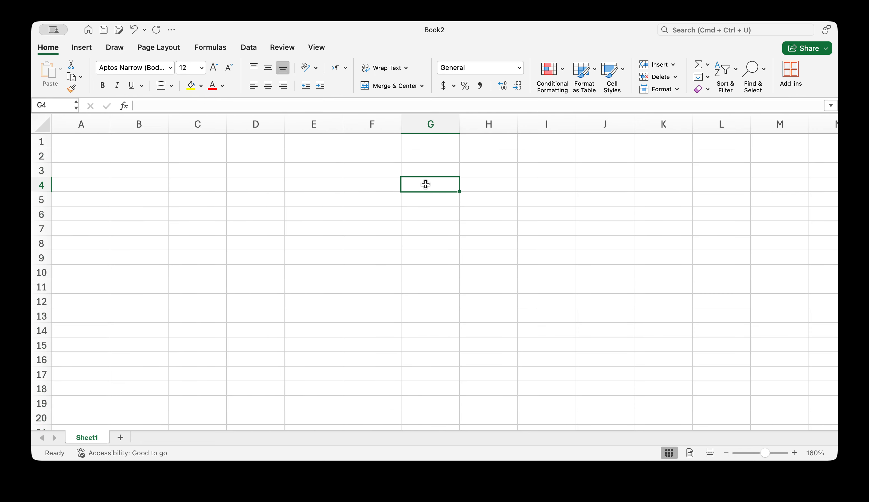
pyautogui.hscroll(13, 425, 185)
pyautogui.hscroll(7, 425, 184)
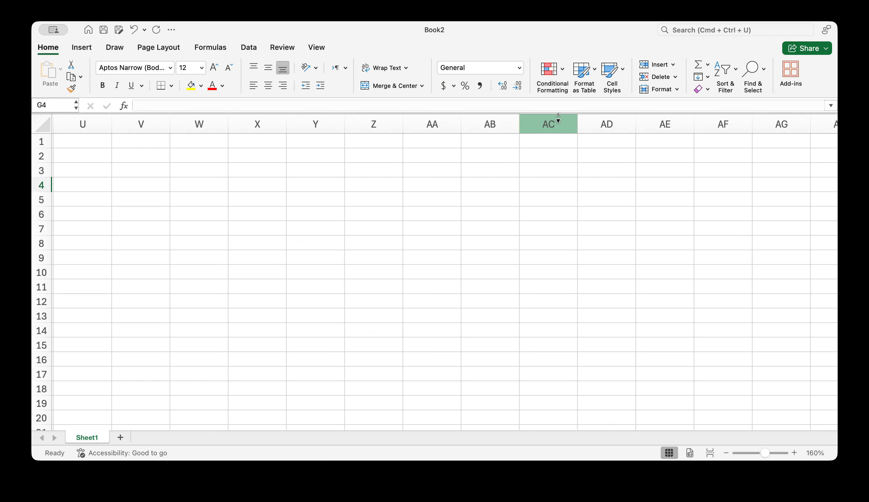
pyautogui.hscroll(20, 530, 198)
pyautogui.hscroll(-20, 530, 198)
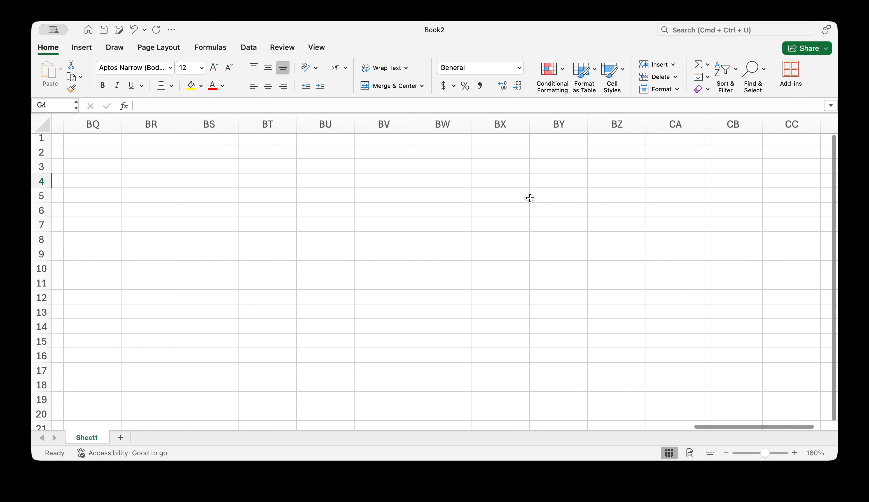
pyautogui.scroll(-2, 530, 198)
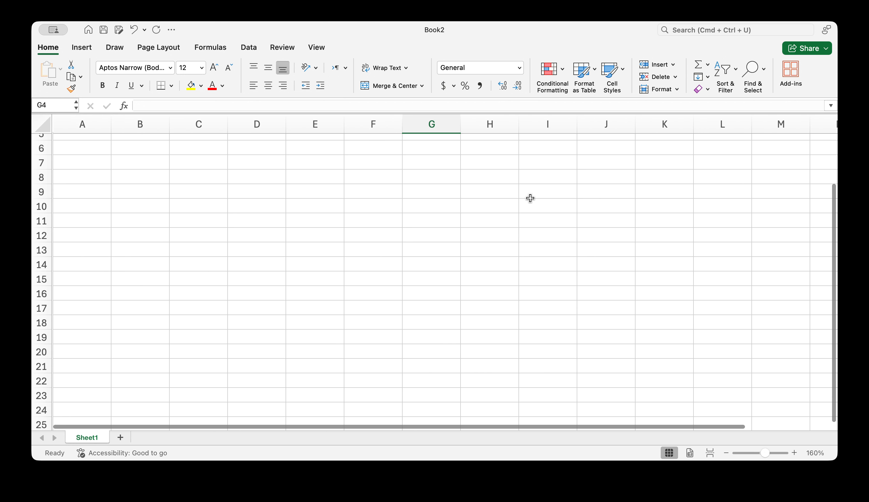
pyautogui.hscroll(1, 227, 235)
pyautogui.scroll(5, 227, 235)
pyautogui.scroll(-1, 105, 149)
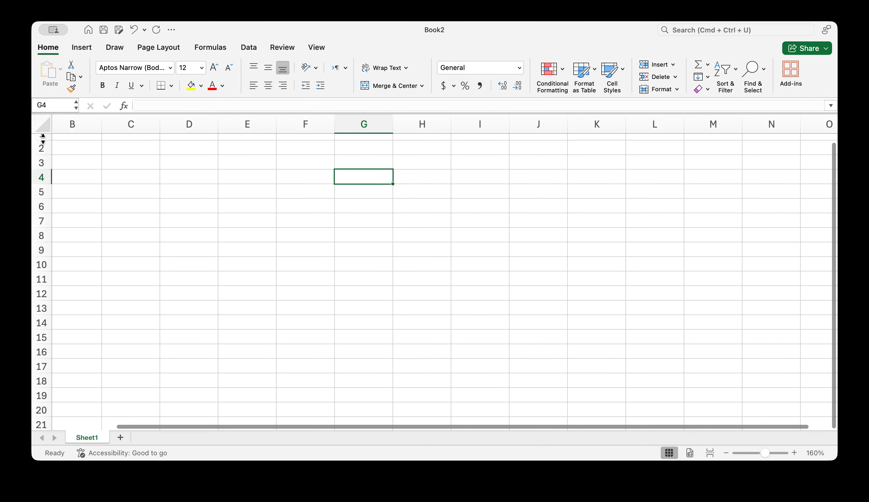
pyautogui.scroll(1, 97, 145)
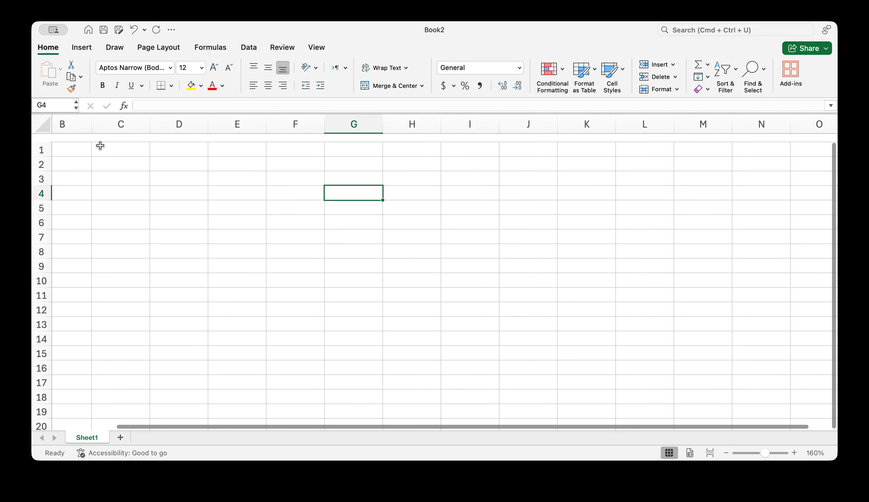
# - Highlight rows 1 to 10 and examine the row numbering down to the sheet's last row, returning to cell A1
pyautogui.click(44, 141)
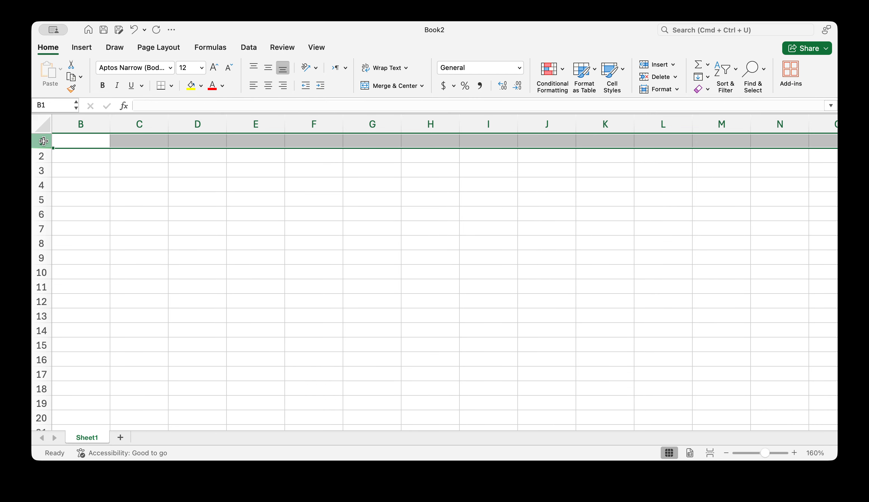
pyautogui.moveTo(43, 141); pyautogui.dragTo(40, 258)
pyautogui.scroll(-15, 162, 363)
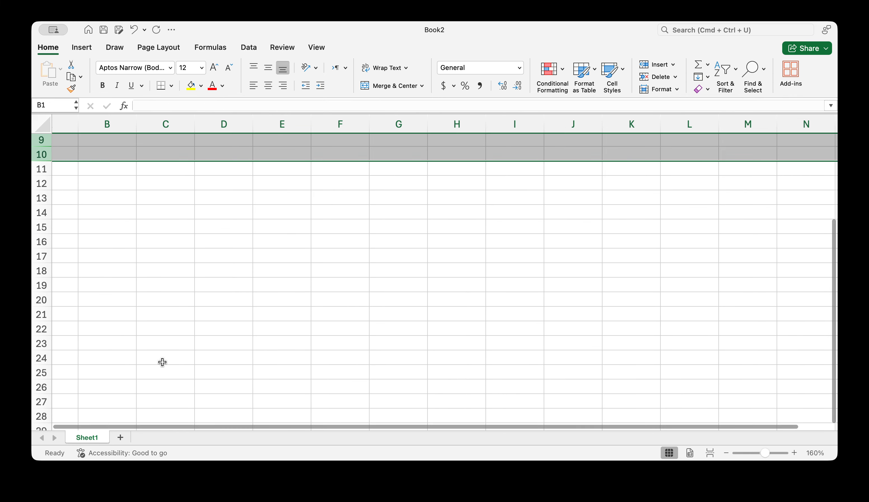
pyautogui.click(78, 265)
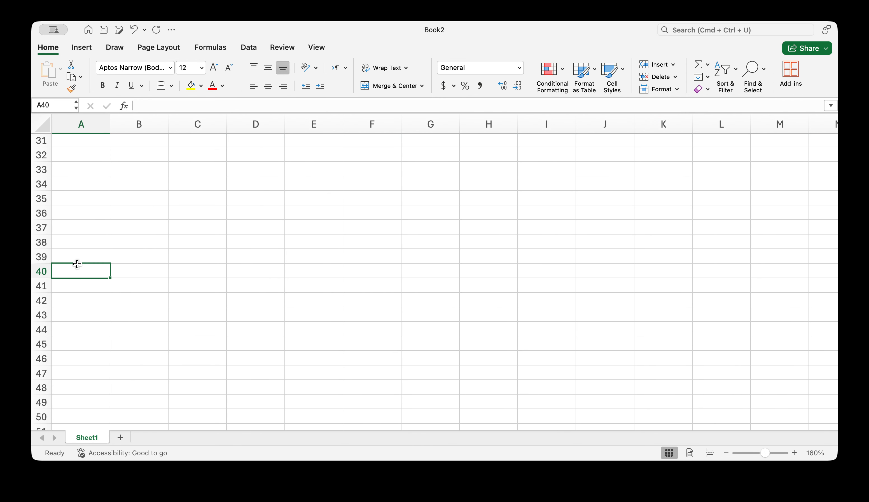
pyautogui.press('super+Down')
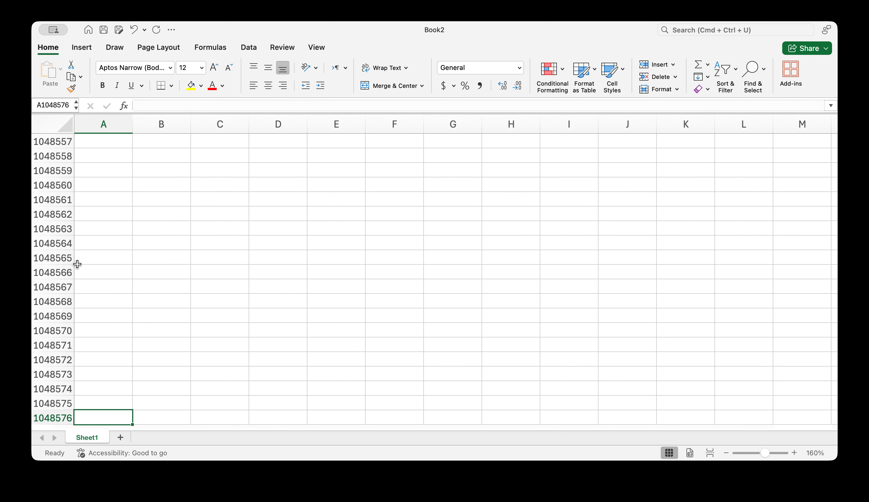
pyautogui.press('super+Up')
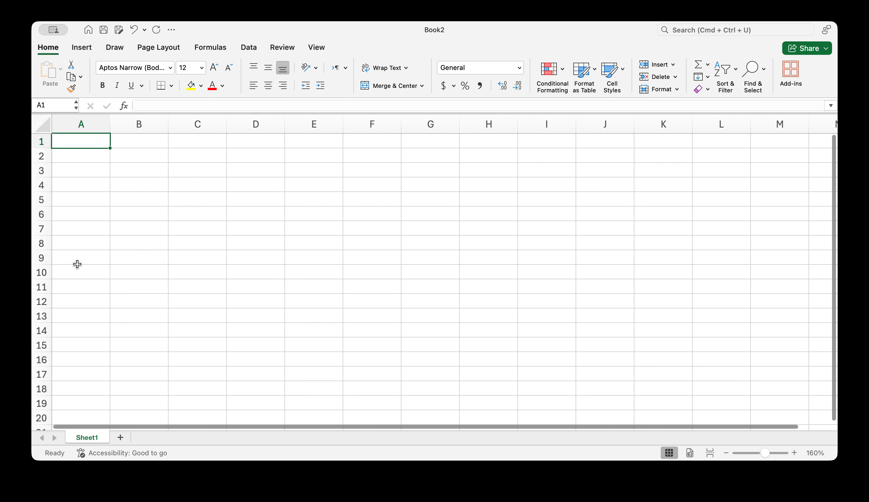
# - Select rows 1 to 10 and columns A to E in turn to compare rows with columns, ending on cell E4
pyautogui.moveTo(41, 140); pyautogui.dragTo(41, 272)
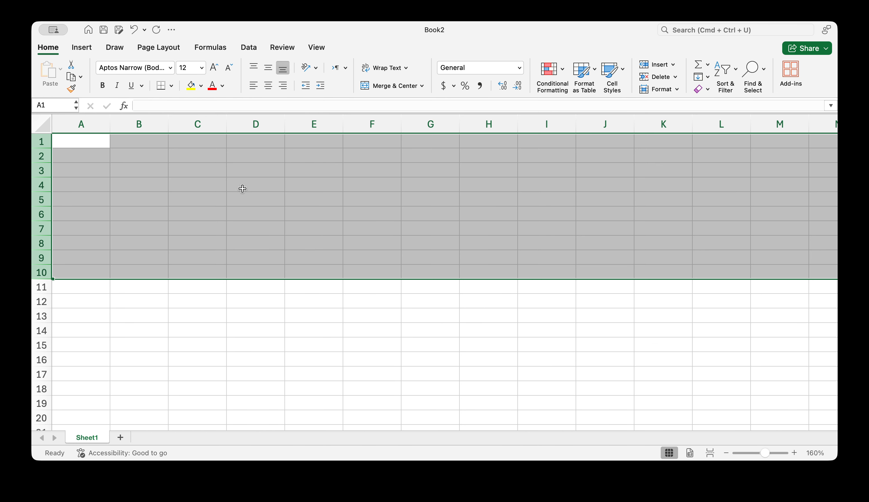
pyautogui.moveTo(78, 126); pyautogui.dragTo(334, 132)
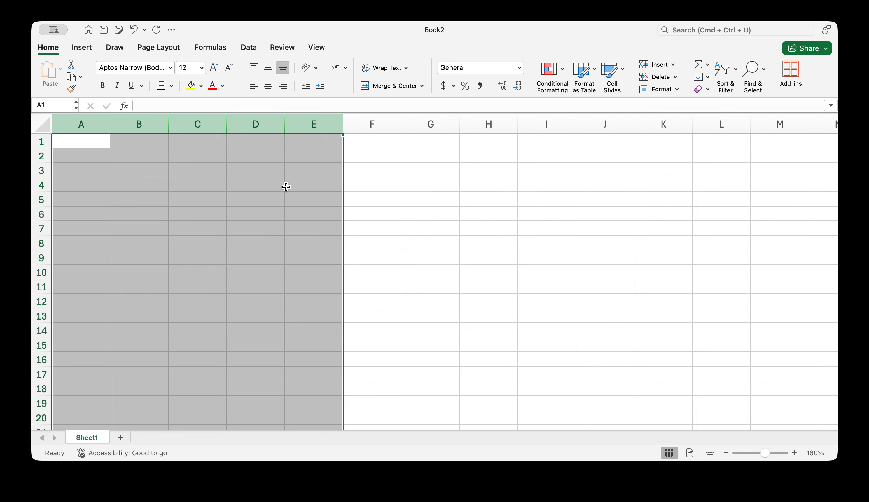
pyautogui.click(287, 186)
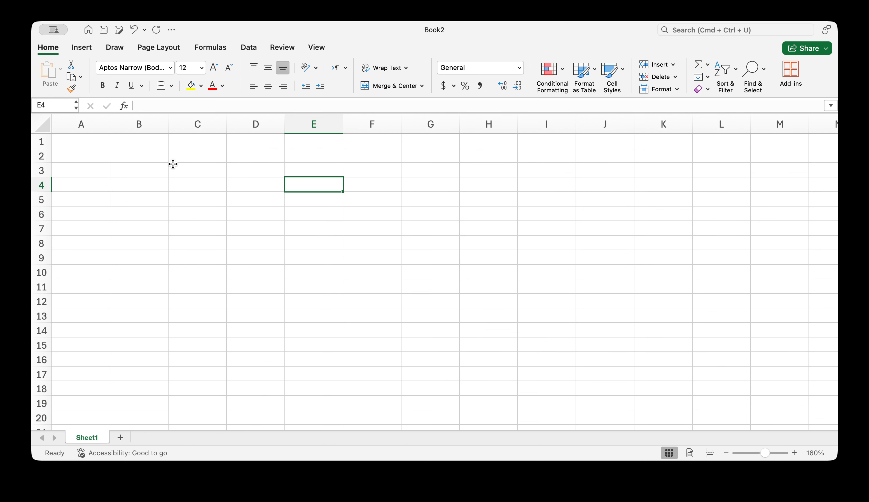
# - Select column C and cells C4, A1, B2 and C3 in turn to examine their cell references
pyautogui.click(53, 103)
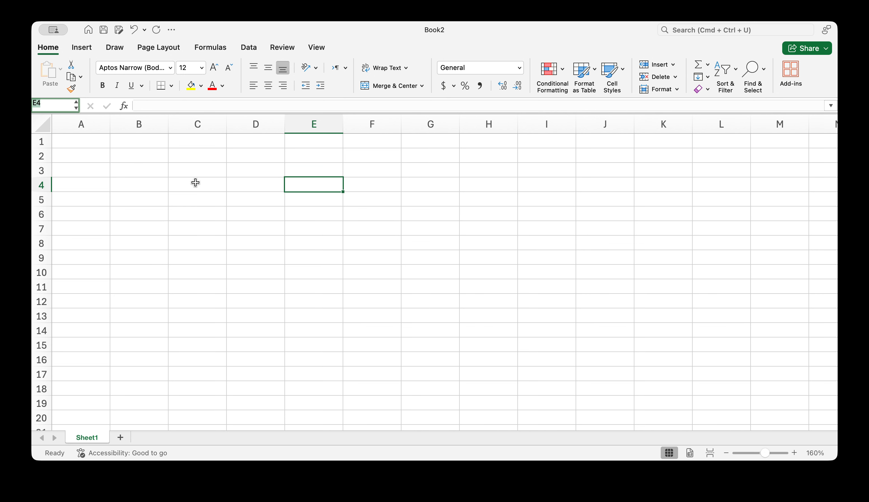
pyautogui.click(205, 124)
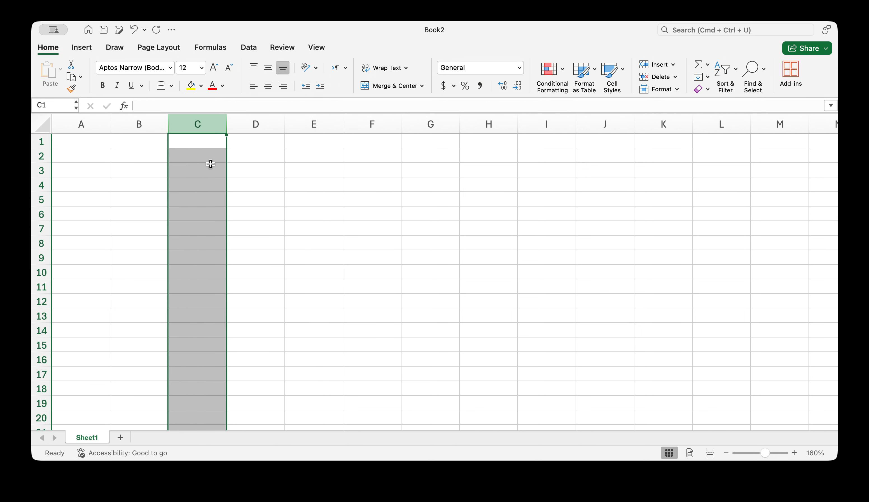
pyautogui.click(195, 184)
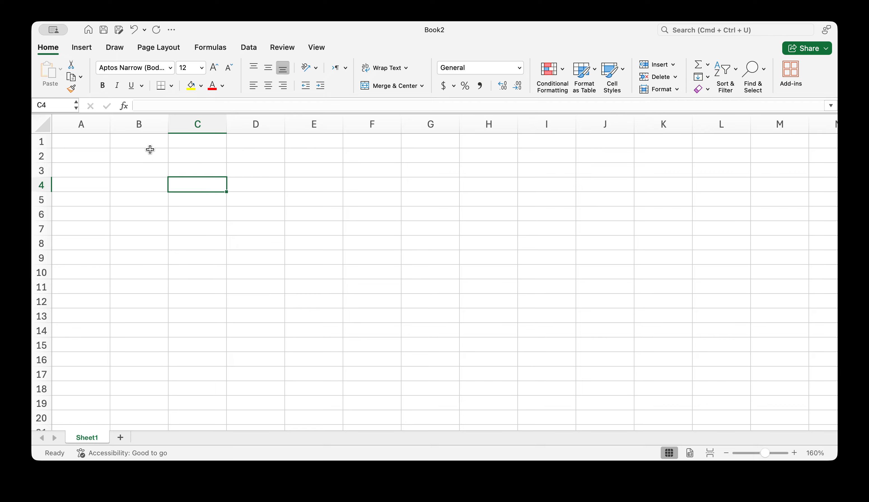
pyautogui.click(53, 107)
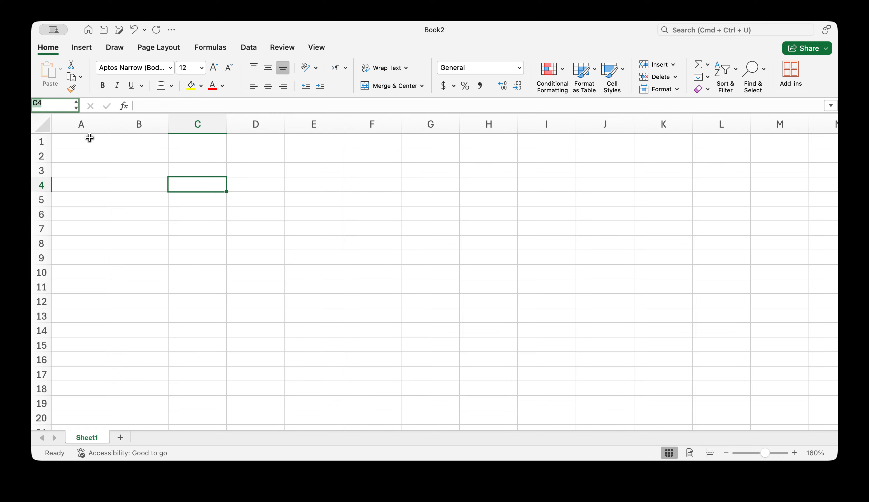
pyautogui.click(80, 139)
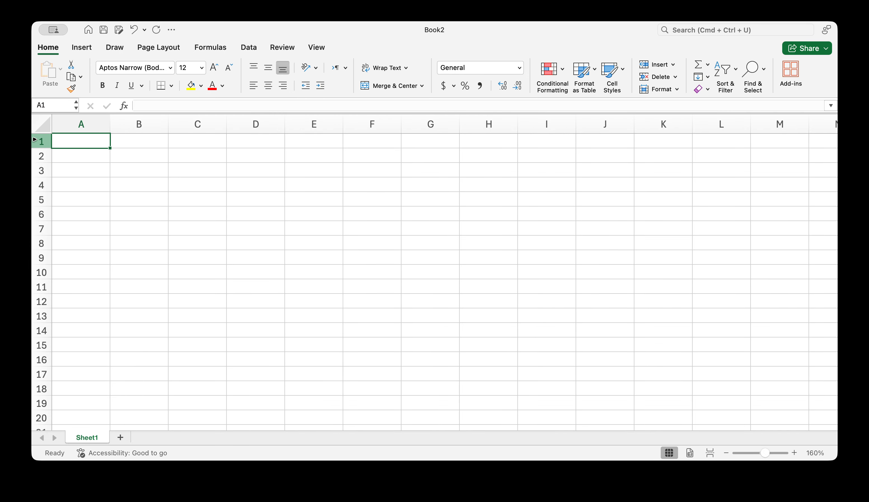
pyautogui.click(146, 159)
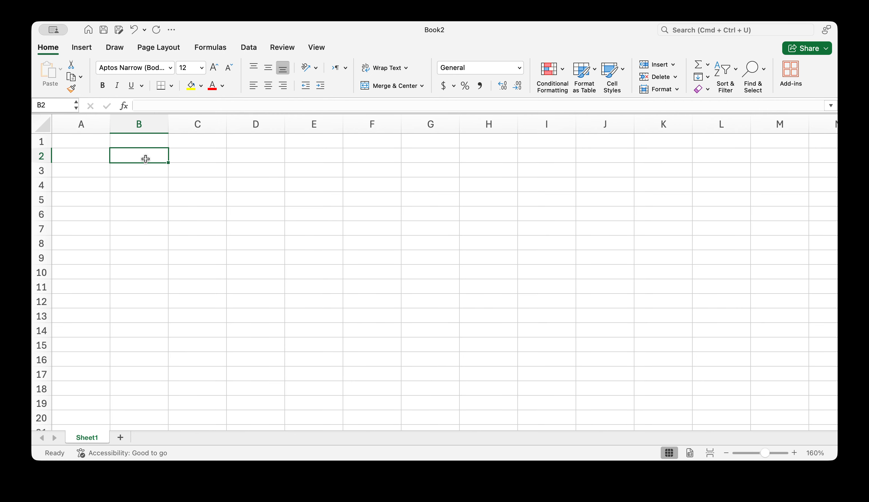
pyautogui.click(207, 168)
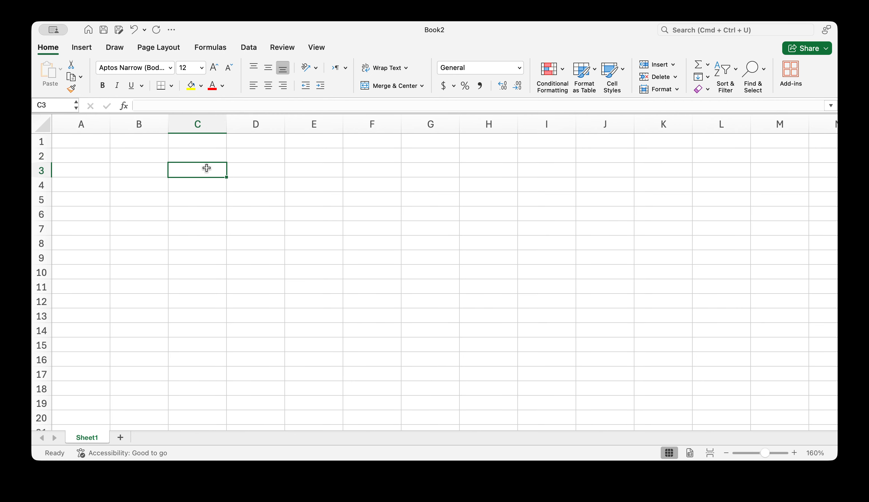
# - Enter the column headers Name, English, Urdu and Math in cells A1 to D1
pyautogui.click(202, 137)
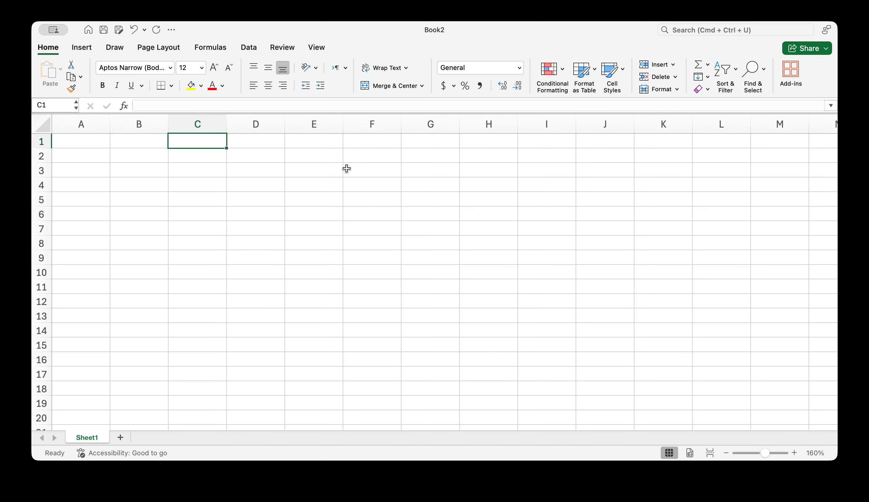
pyautogui.click(85, 144)
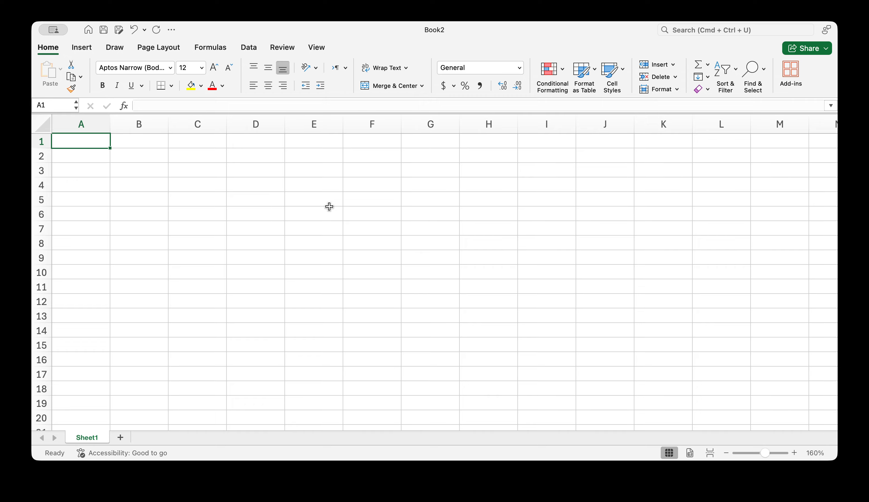
pyautogui.write('Name')
pyautogui.press('Tab')
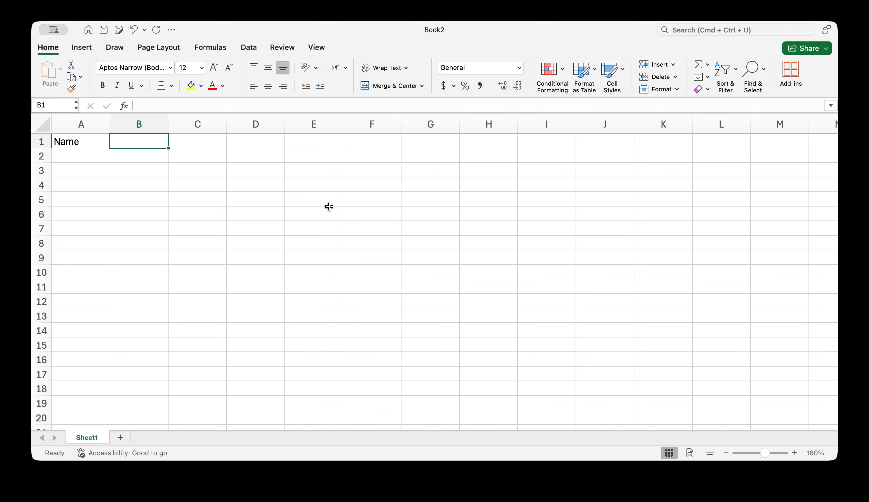
pyautogui.write('Egnlish')
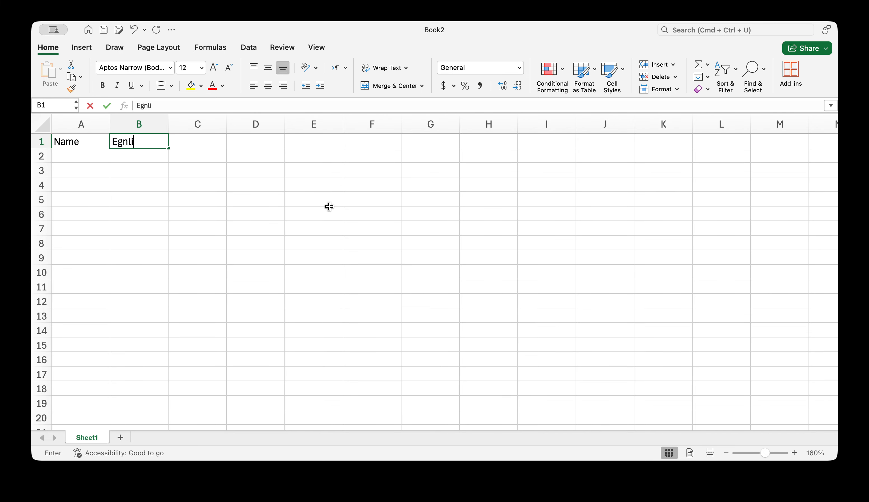
pyautogui.press('BackSpace')
pyautogui.press('BackSpace')
pyautogui.press('BackSpace')
pyautogui.press('BackSpace')
pyautogui.press('BackSpace')
pyautogui.press('BackSpace')
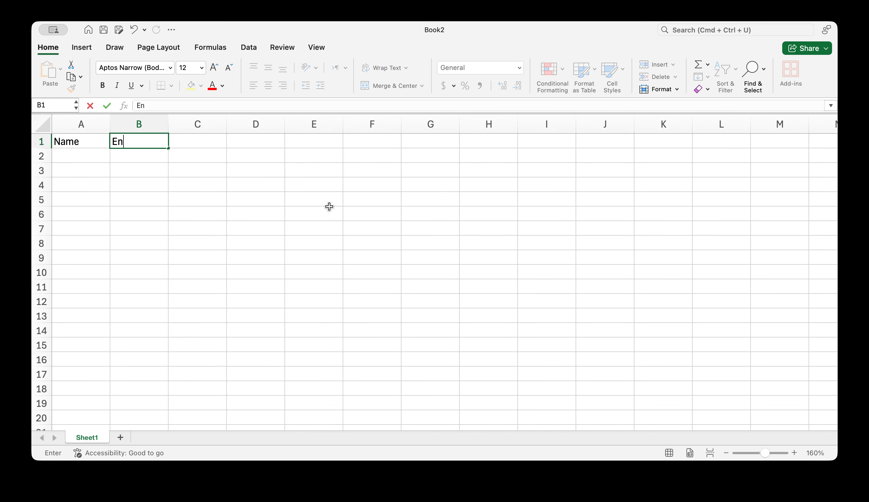
pyautogui.write('nglish')
pyautogui.press('Tab')
pyautogui.write('Urdu')
pyautogui.press('Tab')
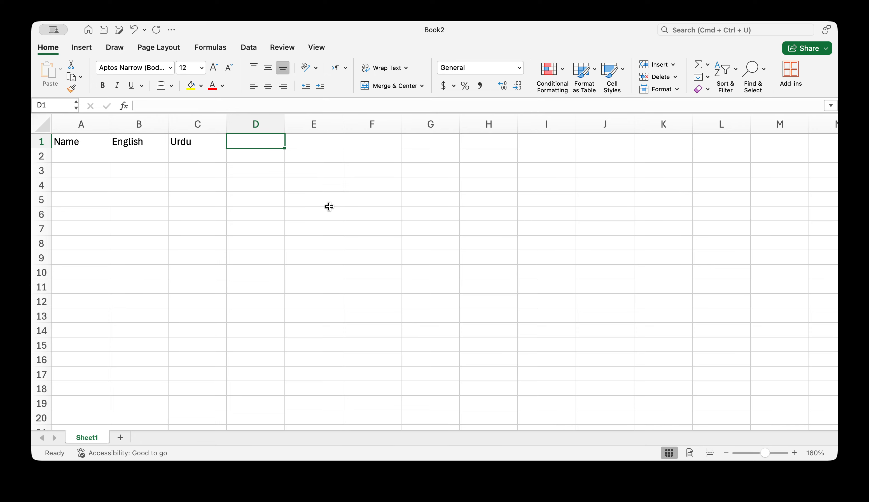
pyautogui.write('Math')
pyautogui.press('Return')
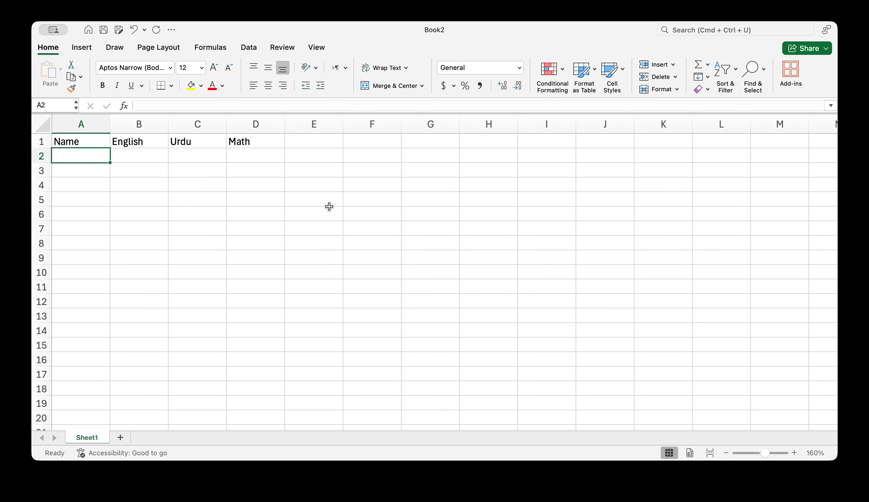
# - Fill the Name column with five students' first names in cells A2 to A6
pyautogui.write('Bilal')
pyautogui.press('Return')
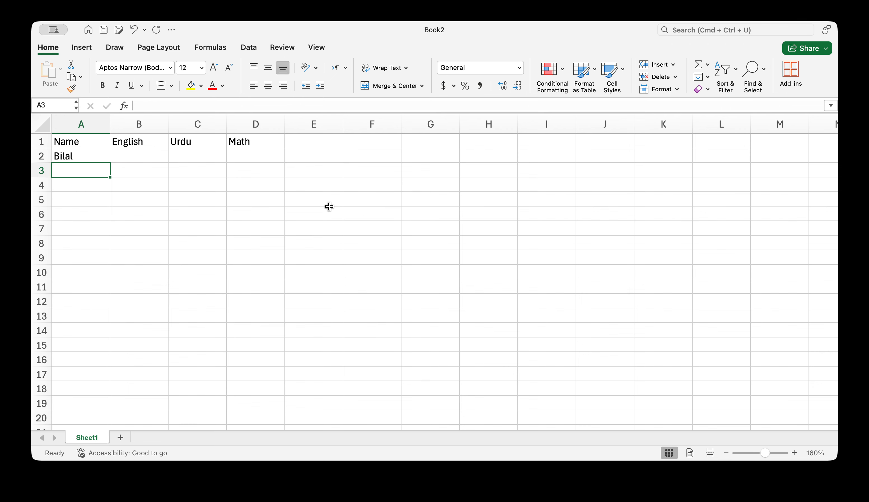
pyautogui.write('Nida')
pyautogui.press('Return')
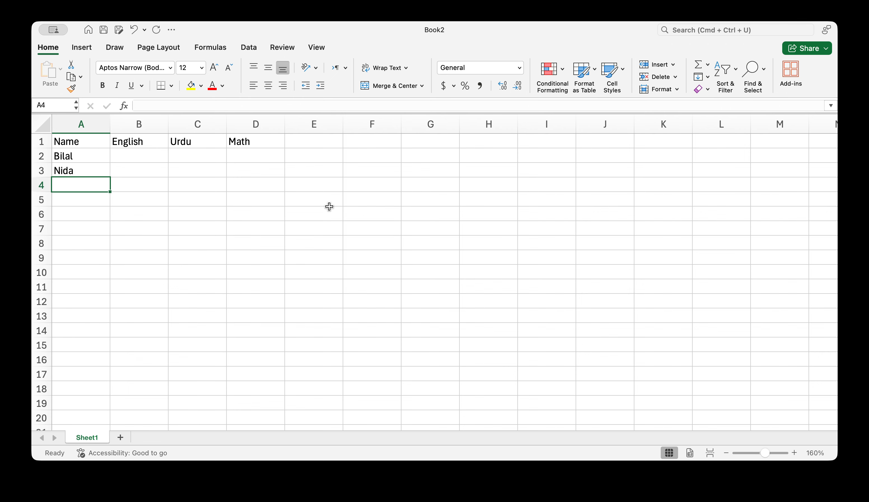
pyautogui.write('Hamza')
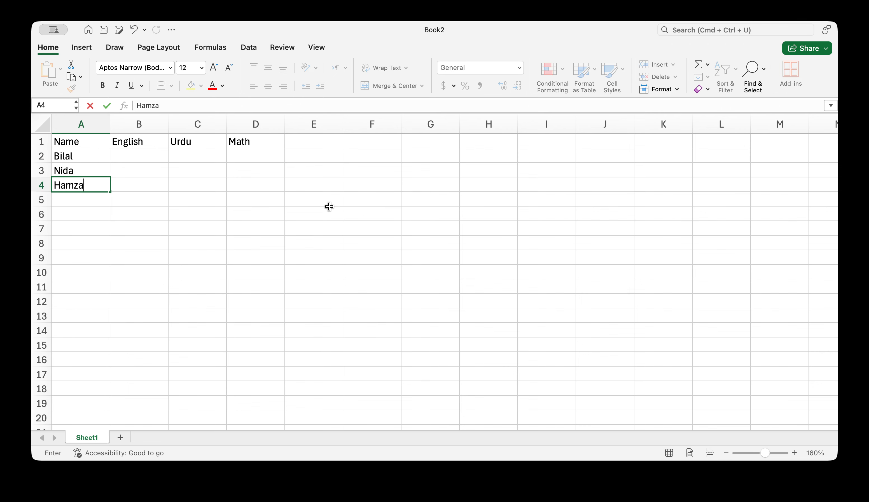
pyautogui.press('Return')
pyautogui.write('Ali')
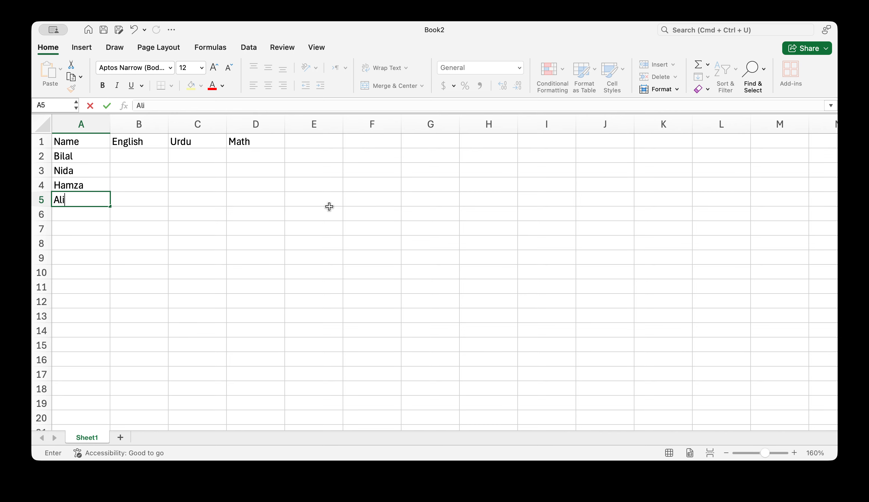
pyautogui.press('Return')
pyautogui.write('Shan')
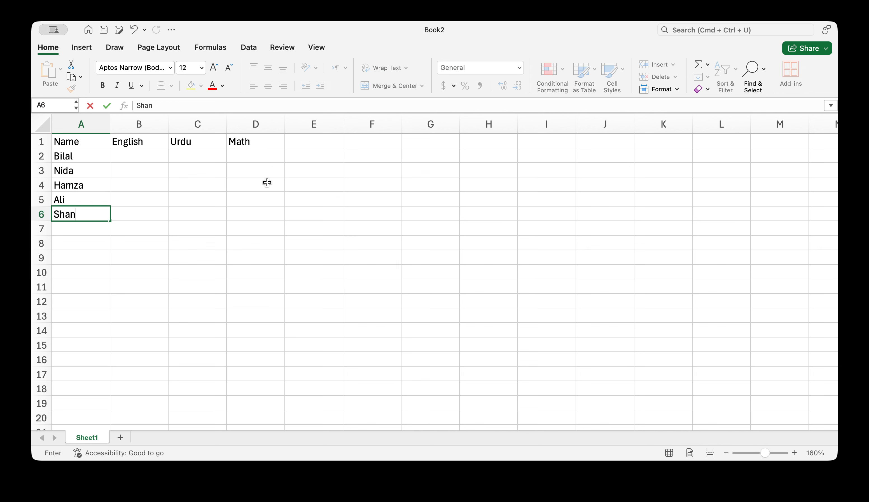
# - Enter the English marks 20, 23, 21, 25 and 19 in cells B2 to B6
pyautogui.click(150, 154)
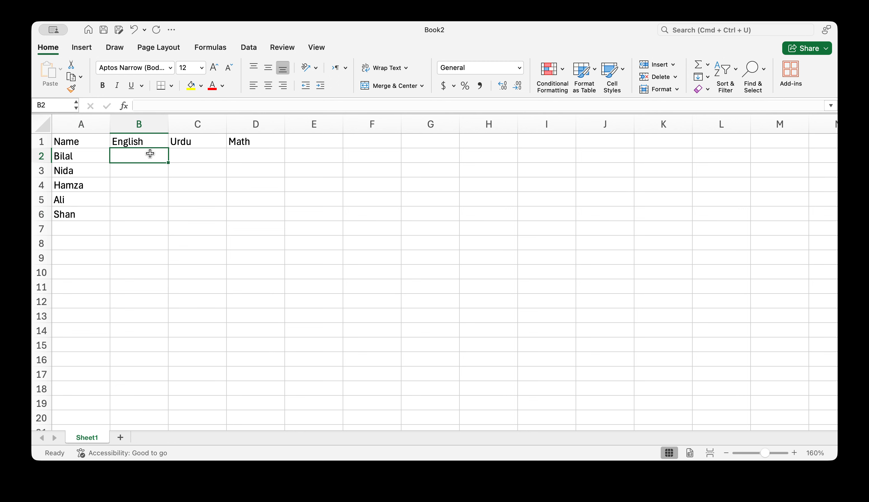
pyautogui.write('20')
pyautogui.press('Return')
pyautogui.write('23')
pyautogui.press('Return')
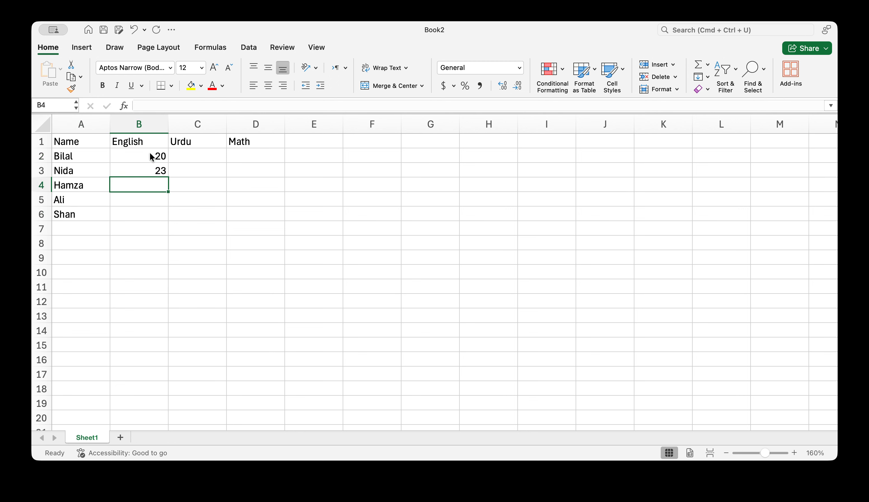
pyautogui.write('21')
pyautogui.press('Return')
pyautogui.write('2')
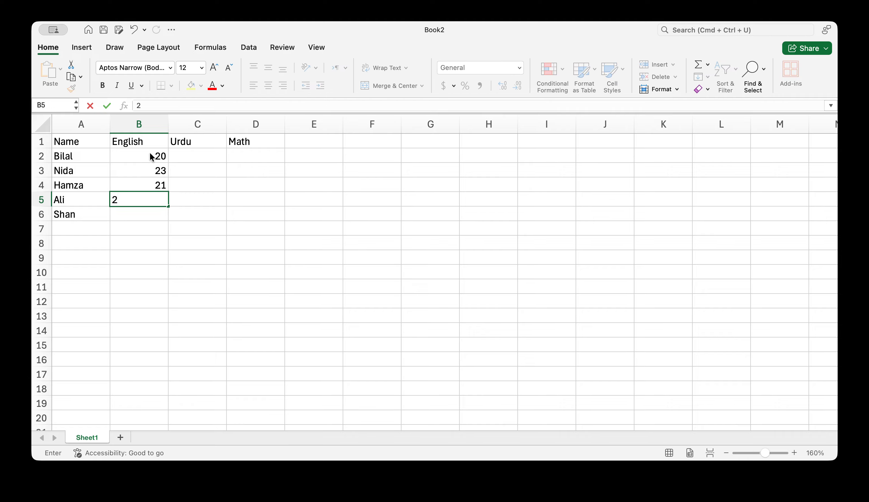
pyautogui.write('5')
pyautogui.press('Return')
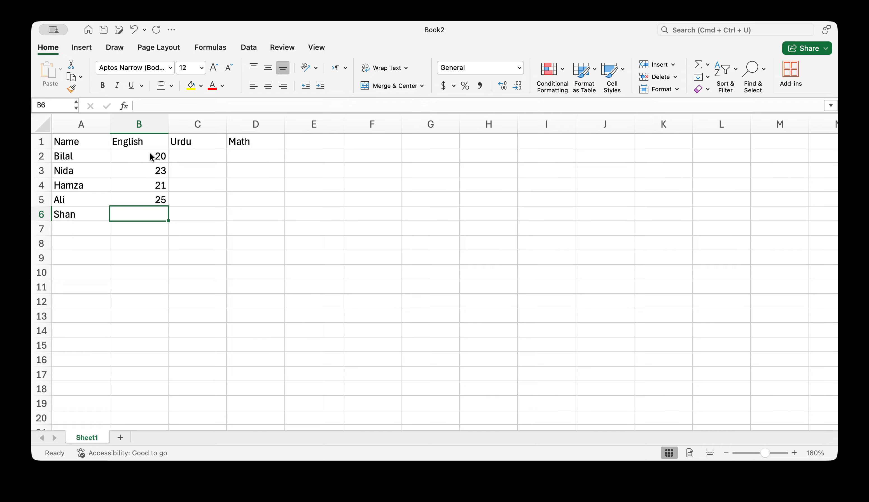
pyautogui.write('19')
pyautogui.press('Return')
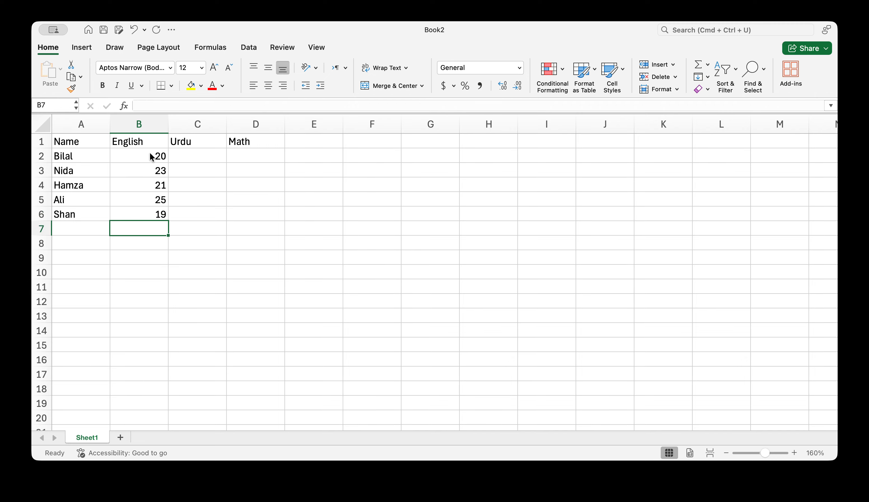
# - Enter the Urdu marks 25, 25, 25, 24 and 21 in cells C2 to C6
pyautogui.click(189, 161)
pyautogui.write('25')
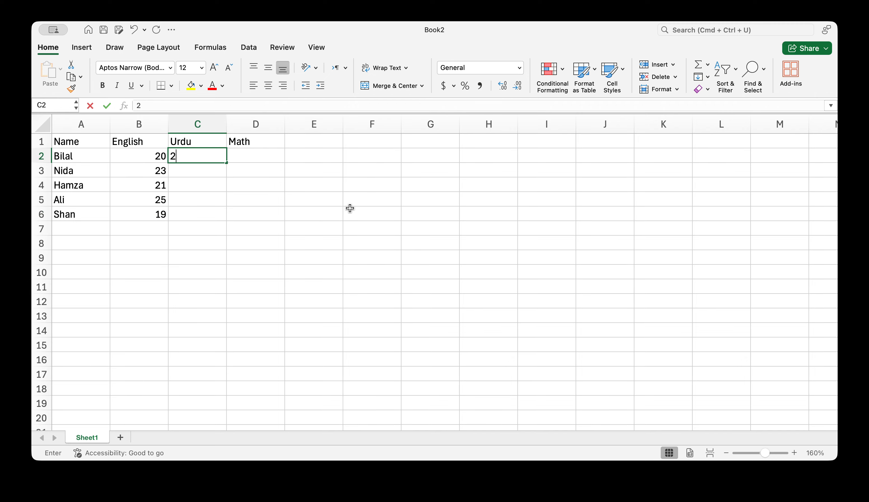
pyautogui.press('Return')
pyautogui.write('25')
pyautogui.press('Return')
pyautogui.write('25')
pyautogui.press('Return')
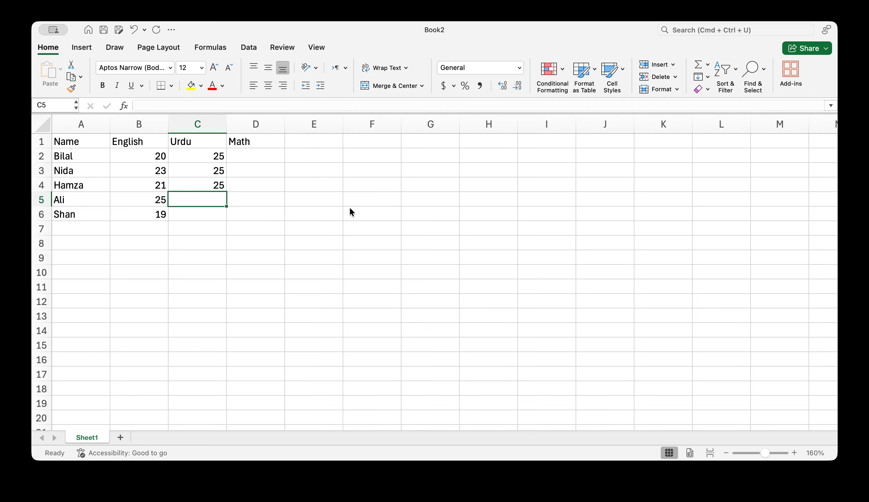
pyautogui.write('24')
pyautogui.press('Return')
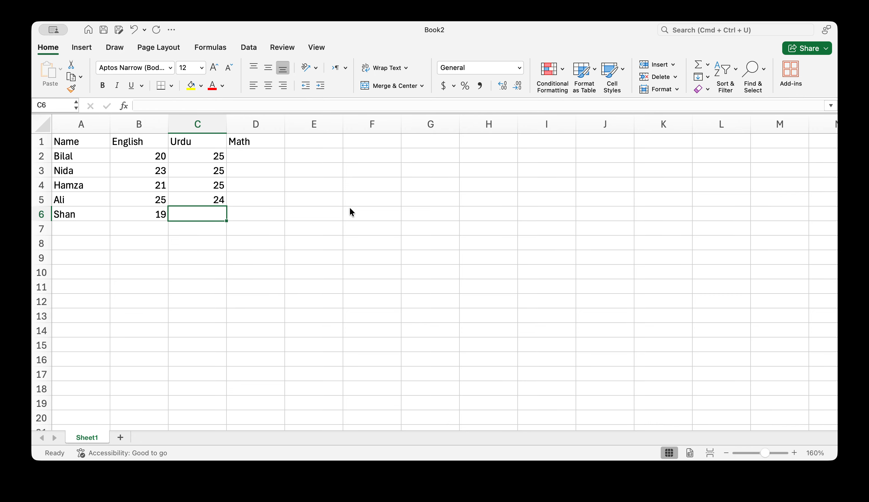
pyautogui.write('21')
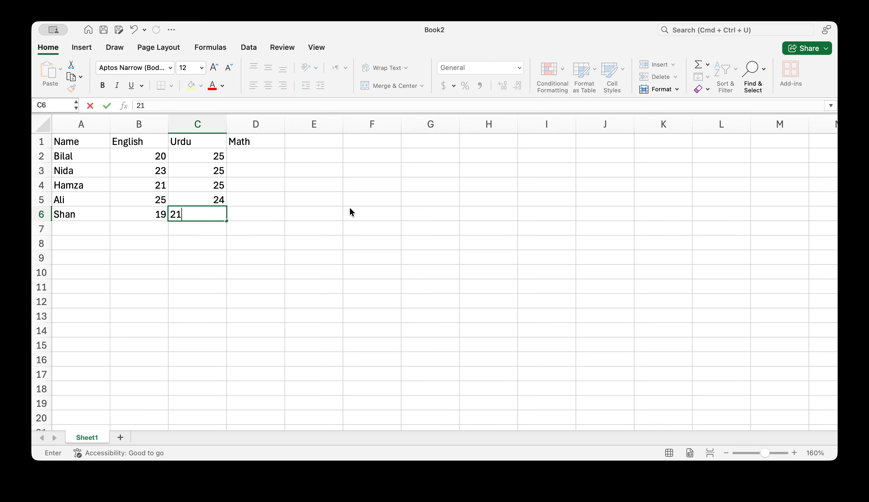
pyautogui.press('Return')
# - Move the active cell to D2, the first empty cell under the Math header
pyautogui.press('Right')
pyautogui.press('Right')
pyautogui.press('Up')
pyautogui.press('Up')
pyautogui.press('Up')
pyautogui.press('Up')
pyautogui.press('Left')
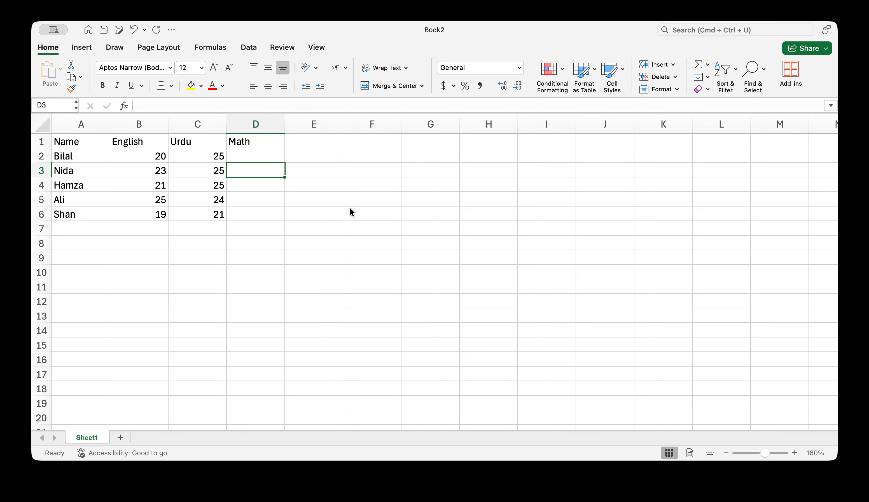
pyautogui.press('Left')
pyautogui.press('Up')
pyautogui.press('Right')
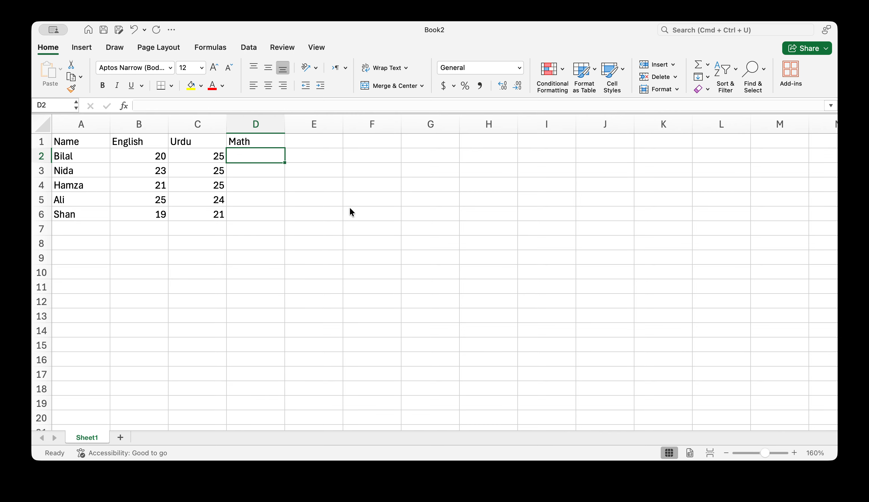
# - Copy the English marks in B2 to B6 and paste them into the Math column starting at D2
pyautogui.click(156, 157)
pyautogui.moveTo(156, 157); pyautogui.dragTo(144, 208)
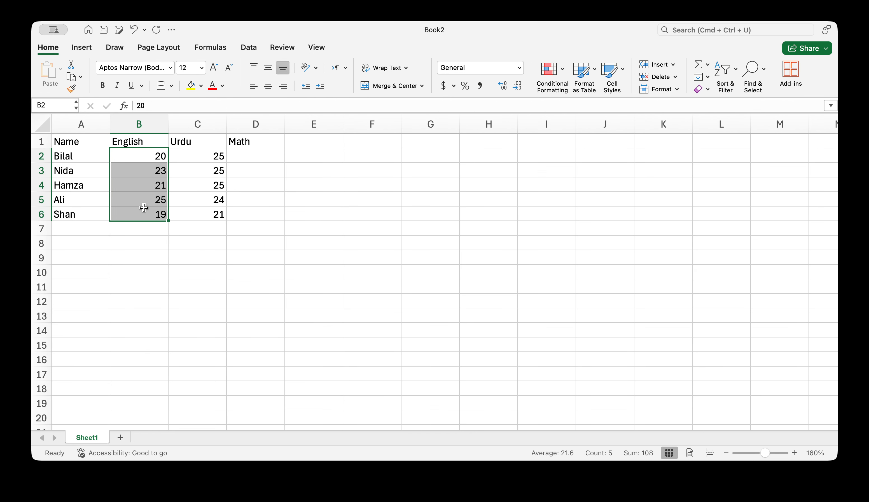
pyautogui.rightClick(144, 207)
pyautogui.click(183, 175)
pyautogui.click(263, 152)
pyautogui.rightClick(261, 151)
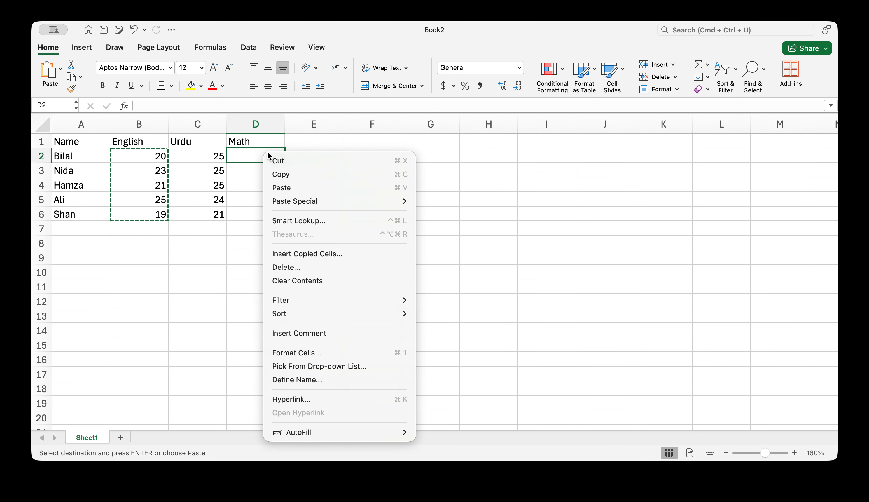
pyautogui.click(302, 191)
pyautogui.click(397, 247)
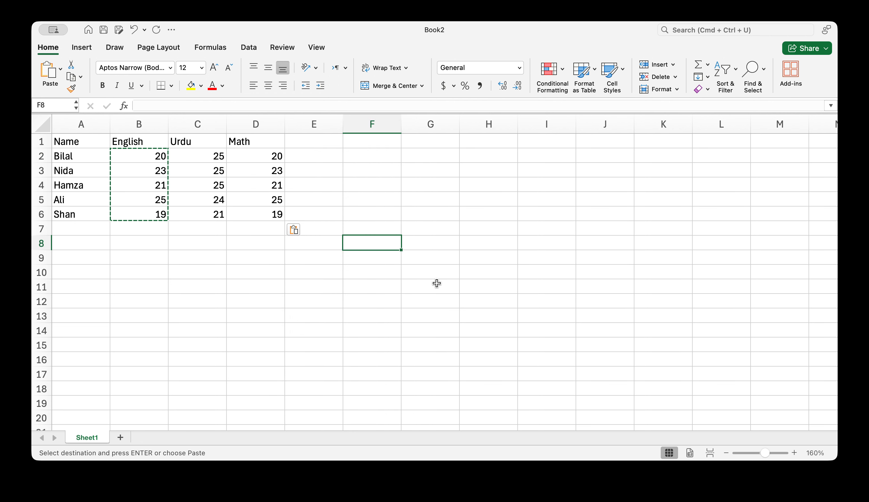
pyautogui.click(304, 279)
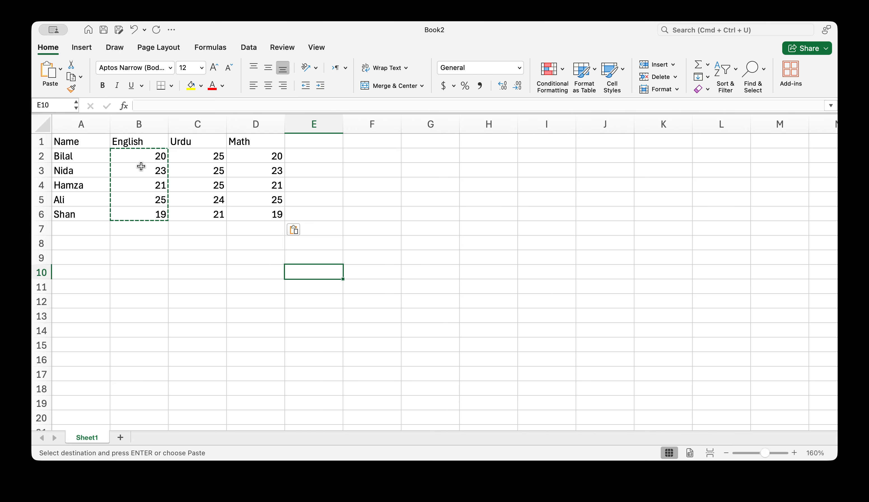
# - Edit the first student's name in A2 within the cell, inserting one extra letter "l" before its last two letters
pyautogui.click(91, 157)
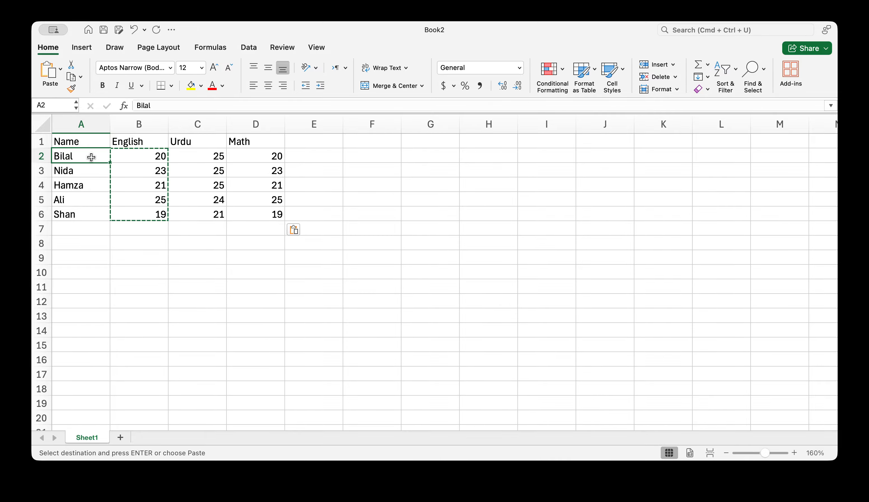
pyautogui.doubleClick(91, 157)
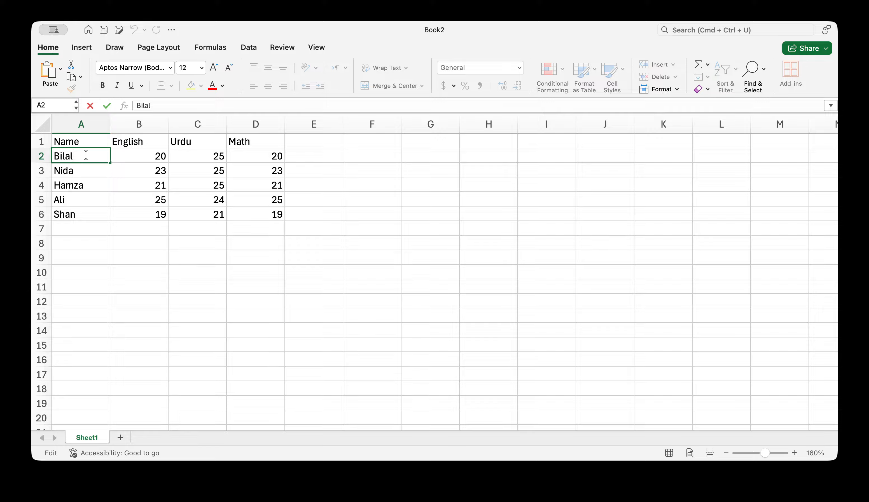
pyautogui.press('Left')
pyautogui.press('Left')
pyautogui.write('l')
pyautogui.click(136, 255)
pyautogui.click(140, 266)
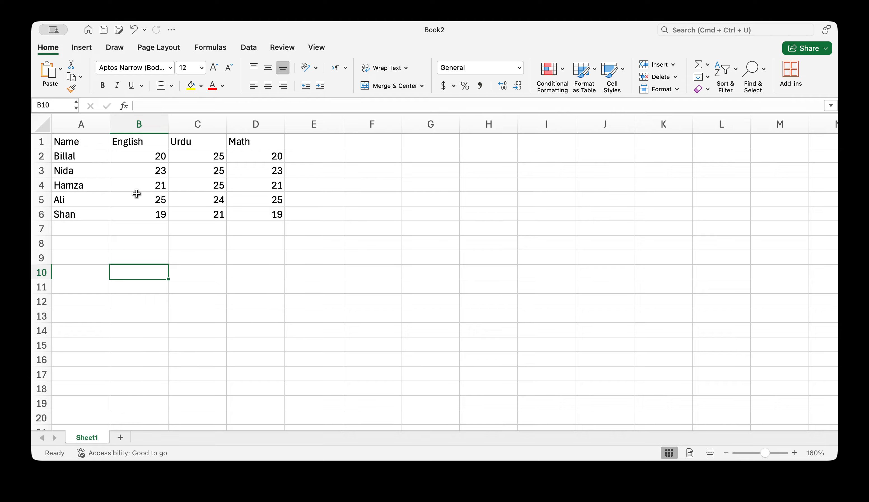
# - Overwrite the whole name in cell A2 with a different student's first name
pyautogui.click(94, 156)
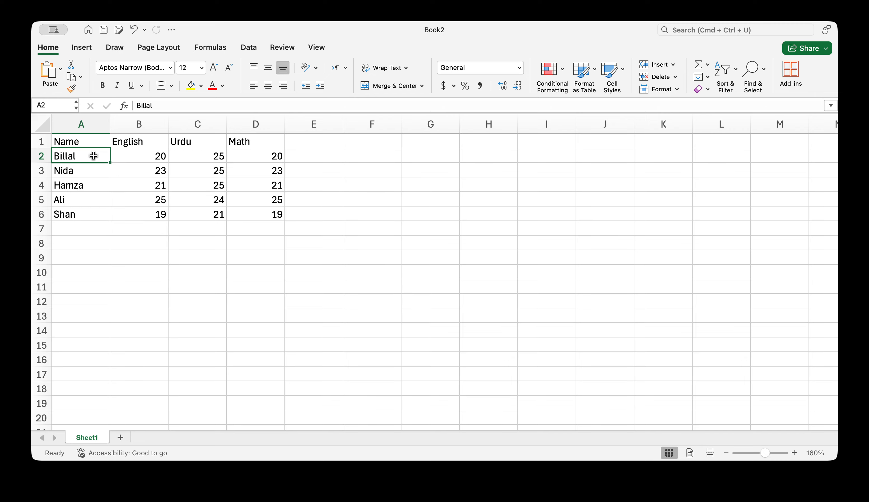
pyautogui.write('Hasham')
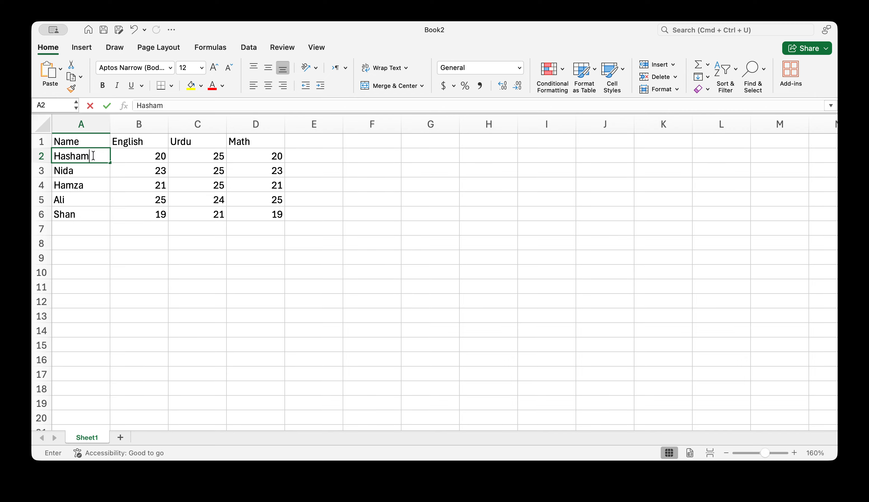
pyautogui.click(209, 288)
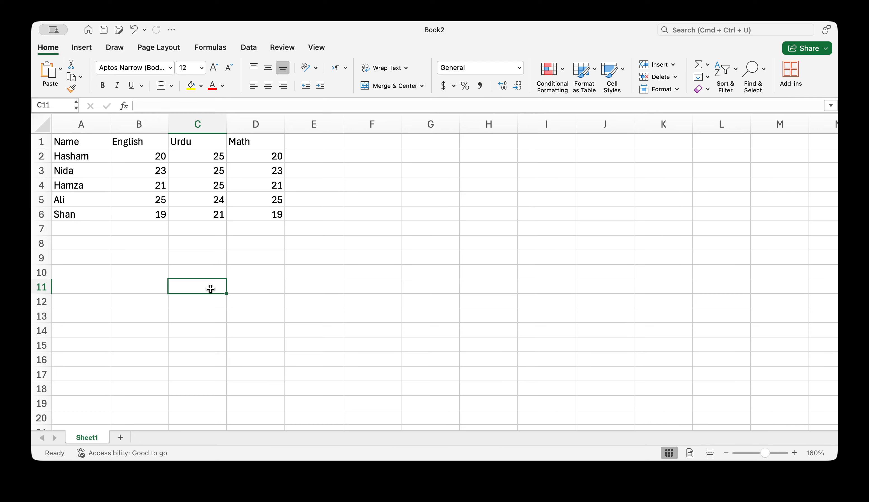
# - Re-enter the first student's original name in cell A2
pyautogui.click(87, 152)
pyautogui.write('Bi')
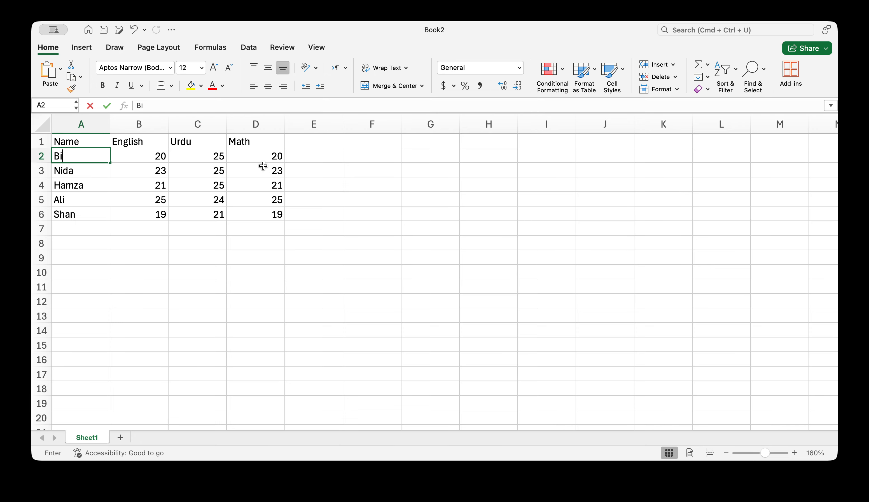
pyautogui.write('lal')
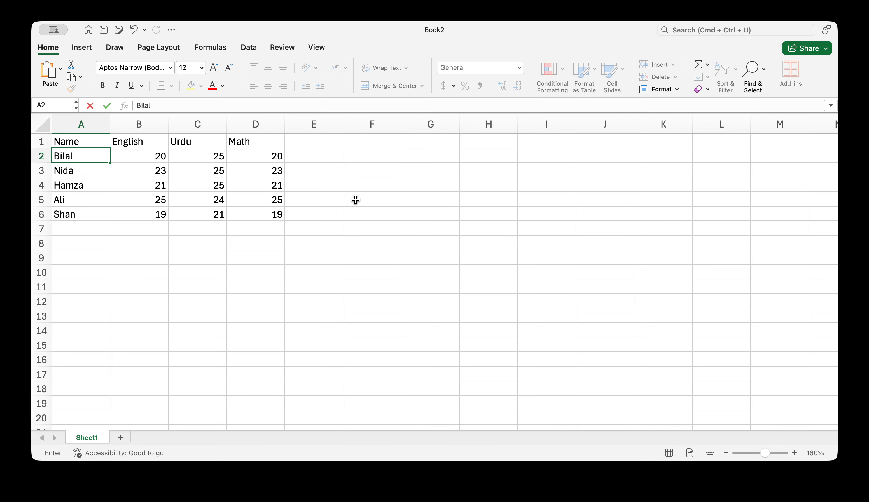
pyautogui.click(220, 272)
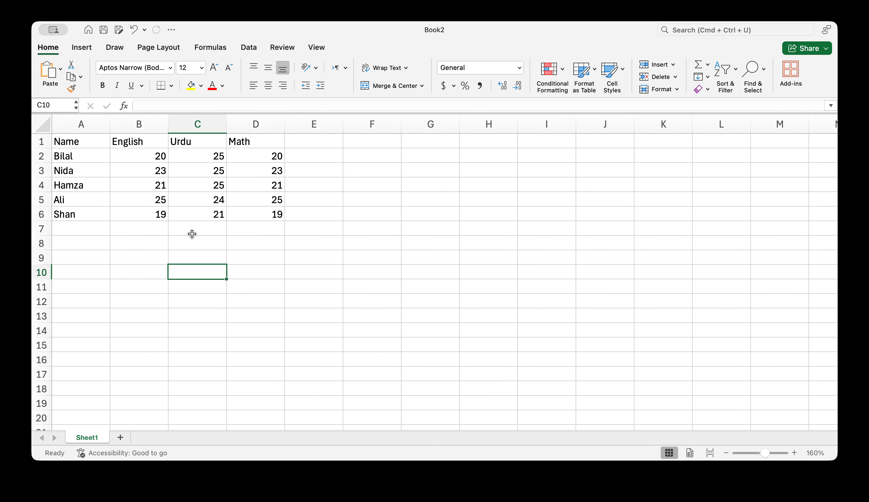
# - Set the Math mark in cell D4 to 23
pyautogui.click(255, 252)
pyautogui.click(263, 183)
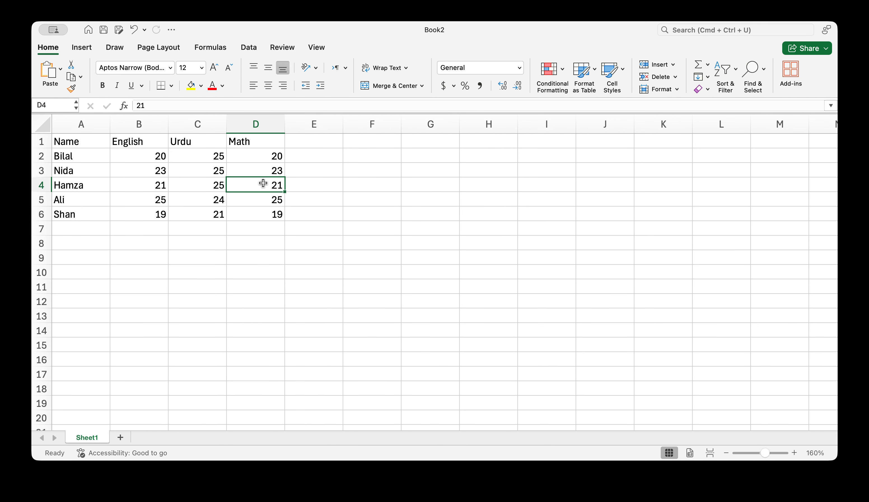
pyautogui.write('23')
pyautogui.click(290, 279)
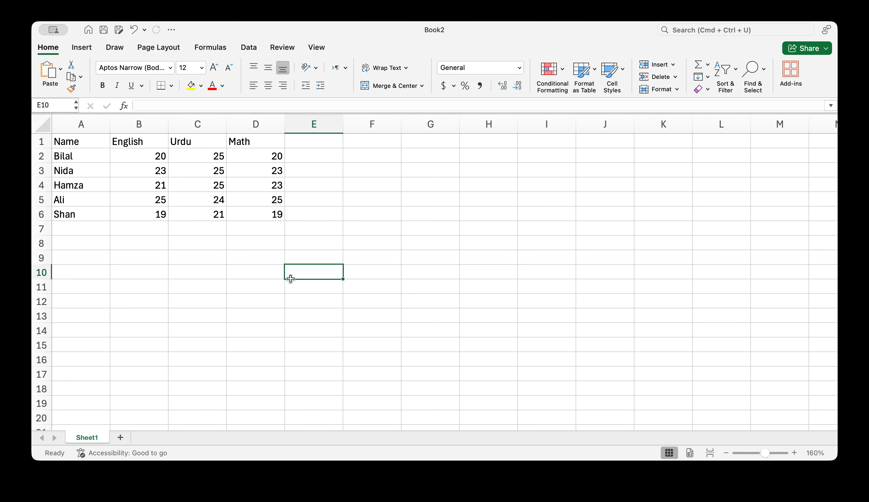
pyautogui.scroll(2, 291, 279)
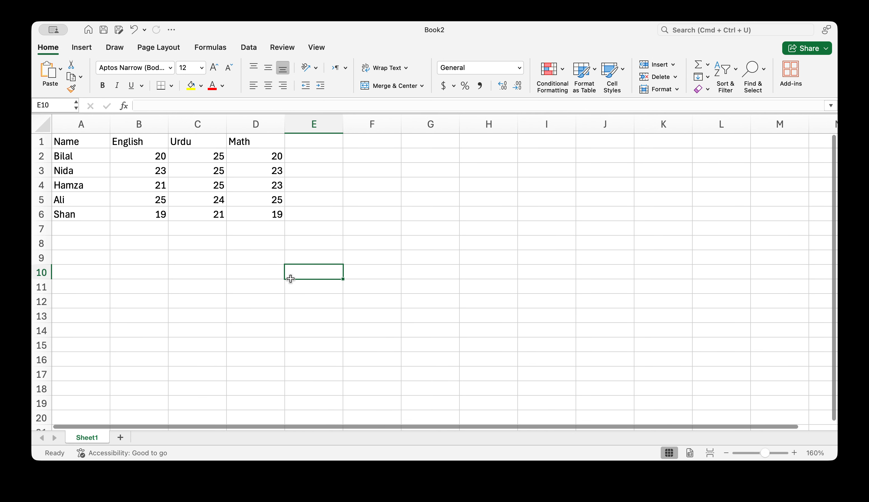